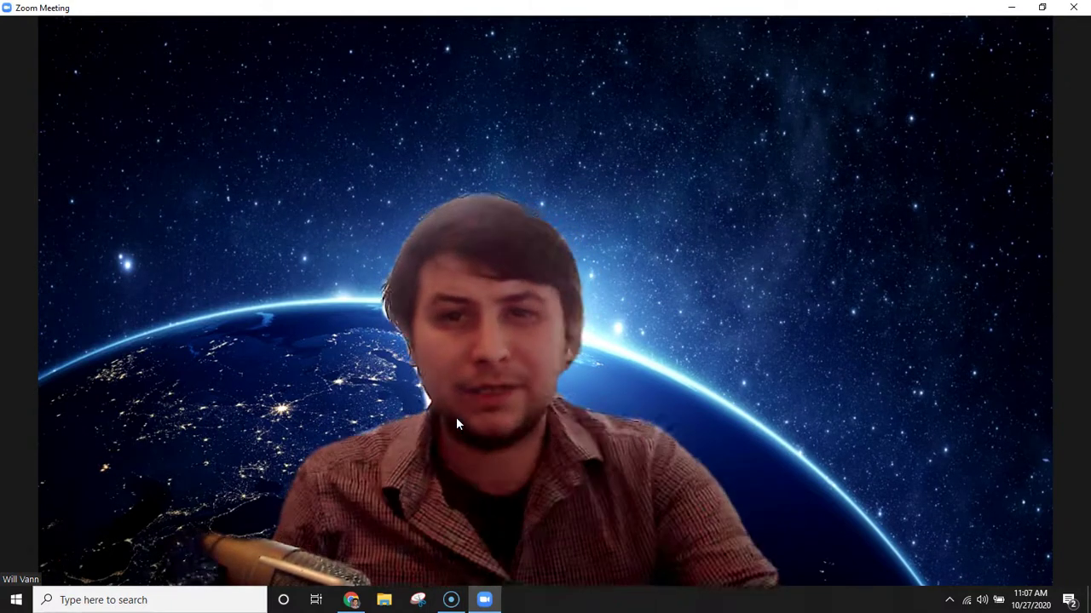
- Bring up the meeting controls, then mute and unmute the microphone with the Mute button
mouse_move(433, 303)
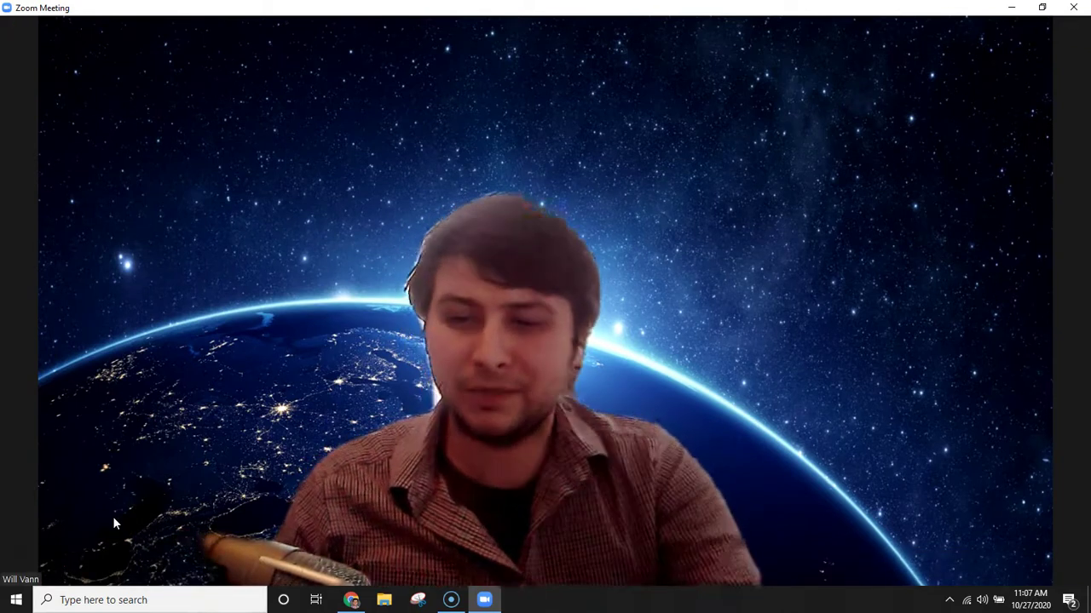
left_click(90, 511)
left_click(319, 392)
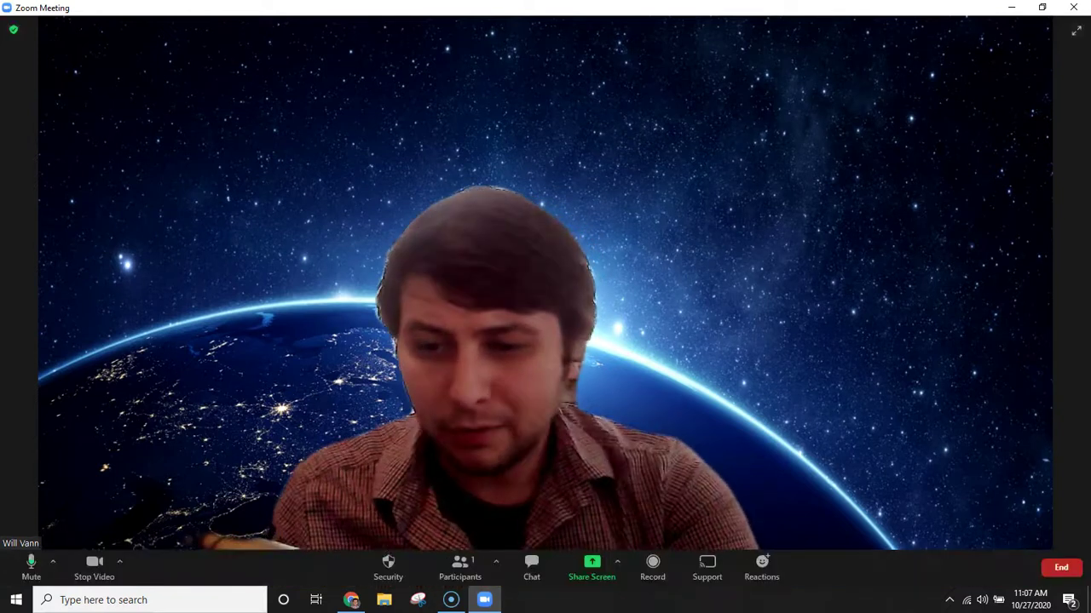
left_click(31, 578)
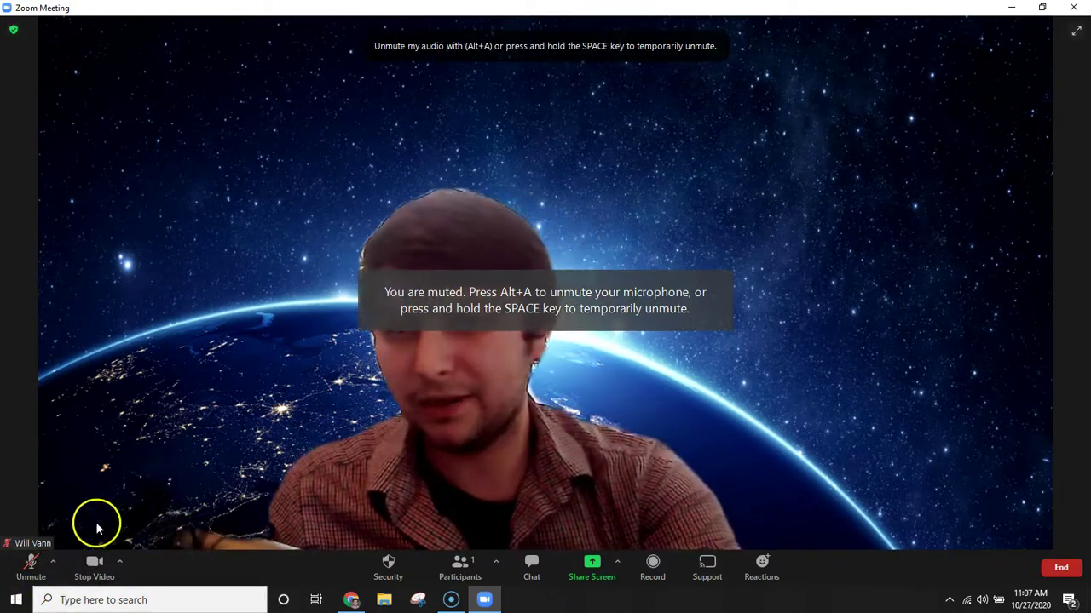
left_click(30, 566)
left_click(433, 337)
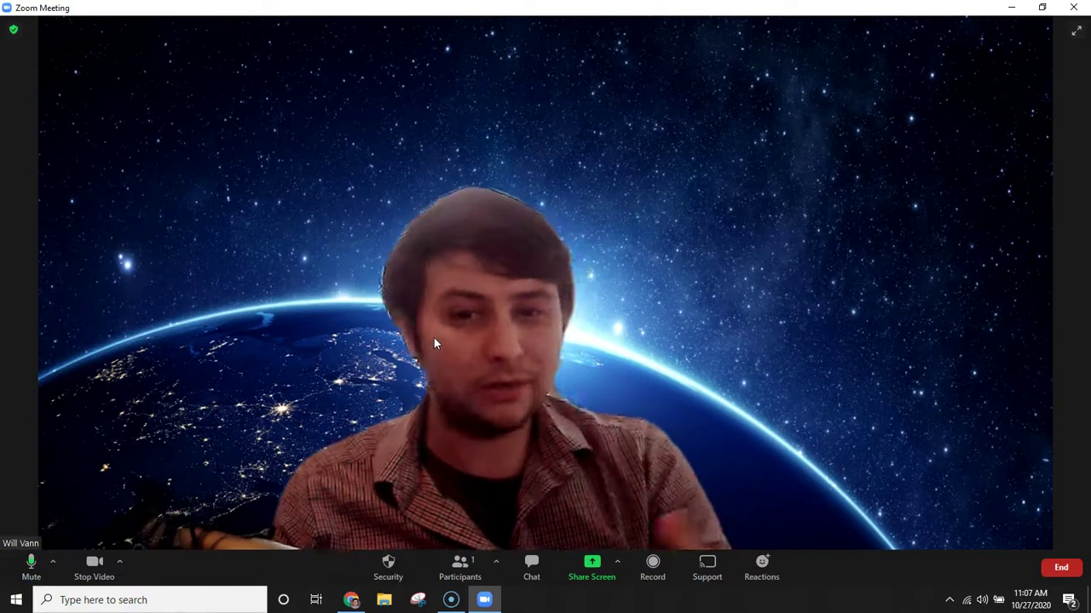
- Toggle mute with Alt+A and Space, end muted, and show the microphone and speaker list
key("alt+a")
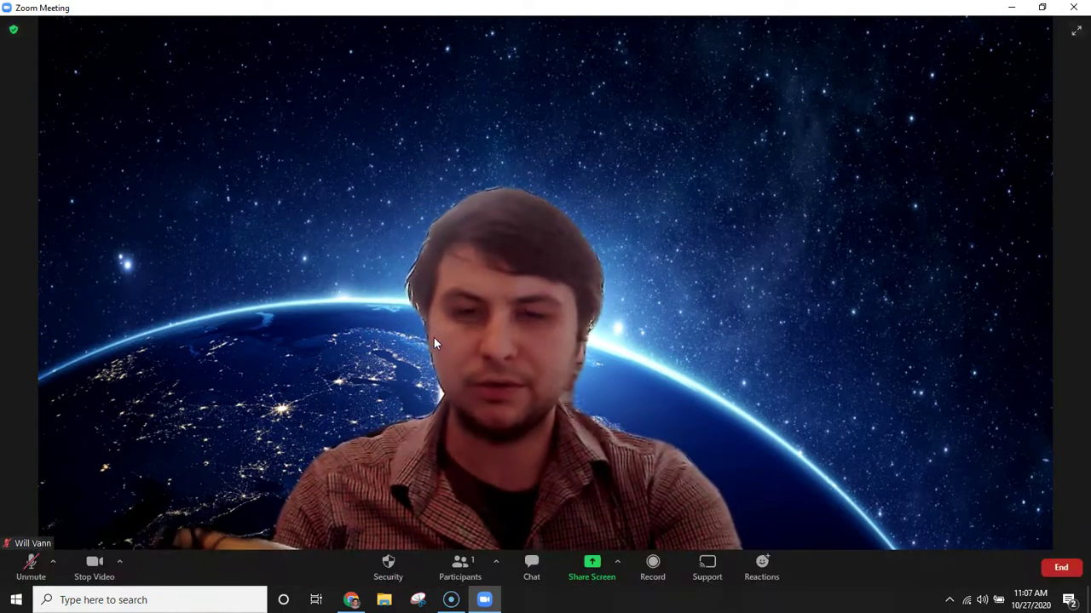
key("space")
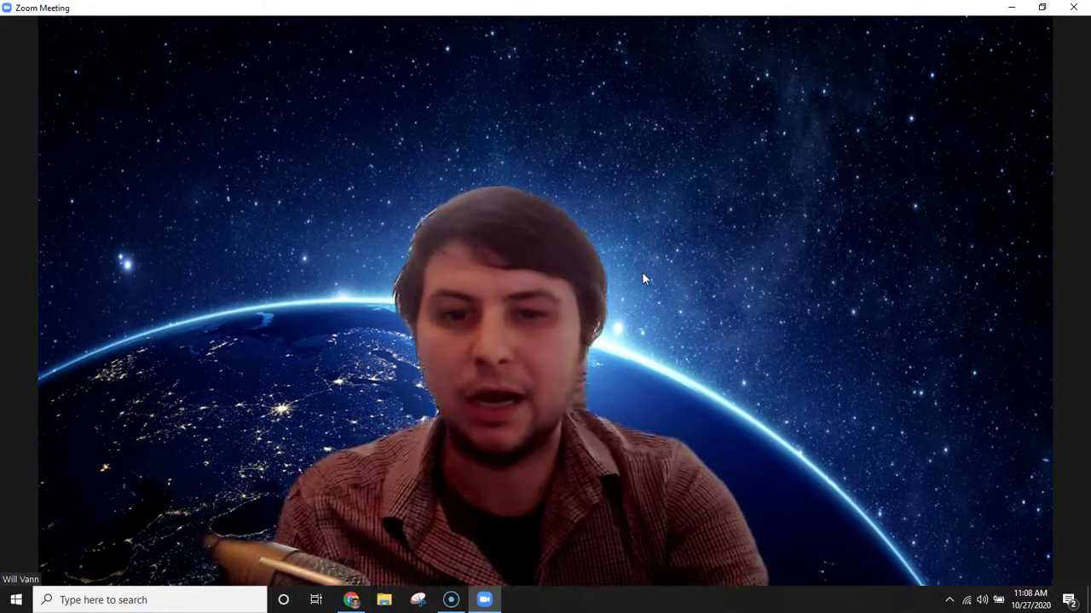
mouse_move(587, 294)
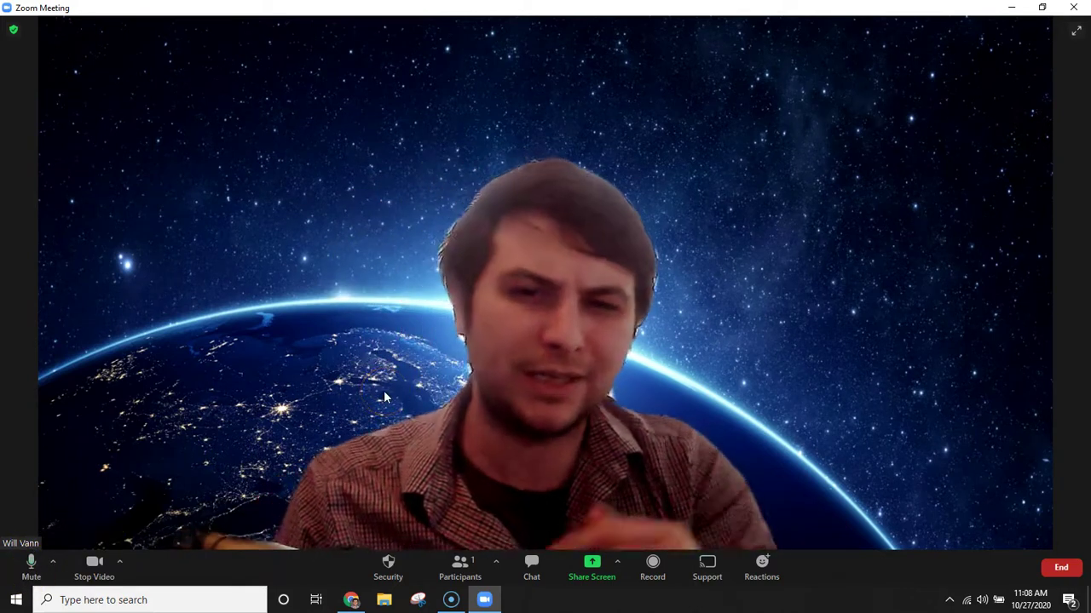
key("alt+a")
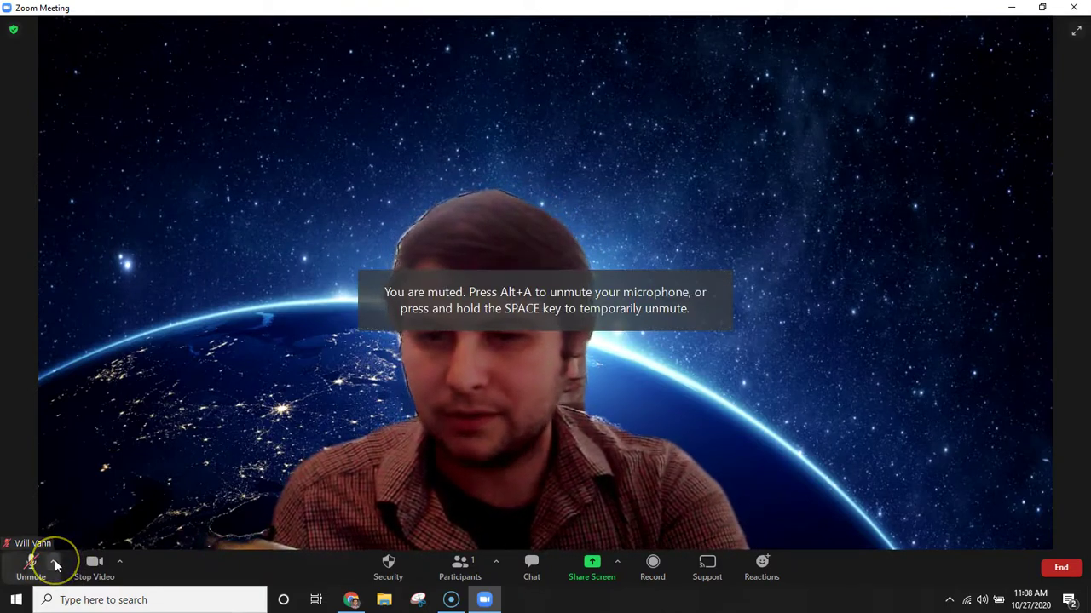
left_click(54, 562)
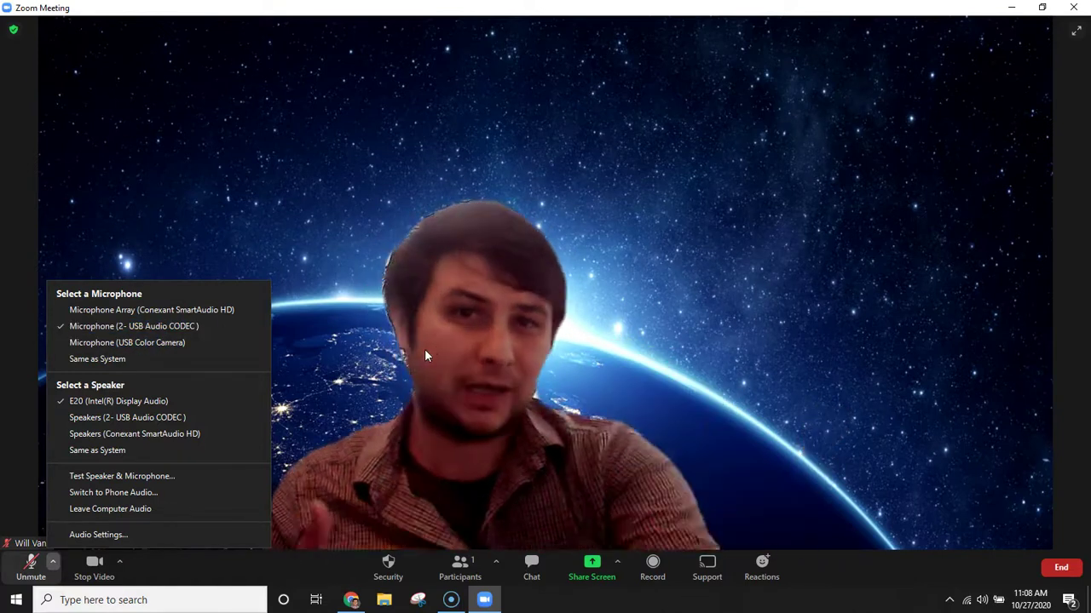
- Pick Microphone (USB Color Camera) in the audio menu, then reopen the device menu
left_click(110, 343)
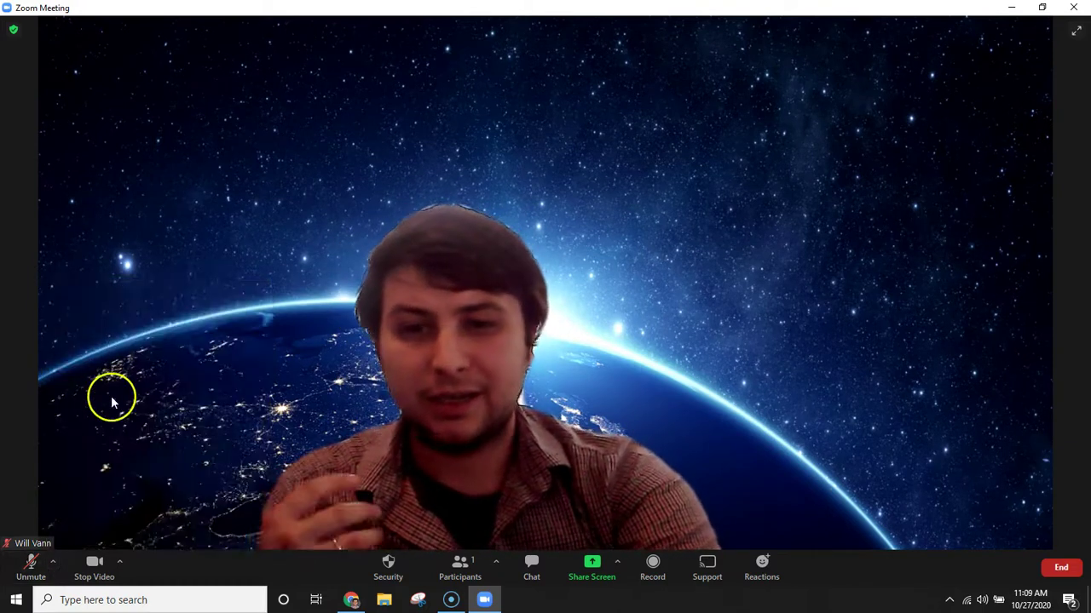
left_click(52, 562)
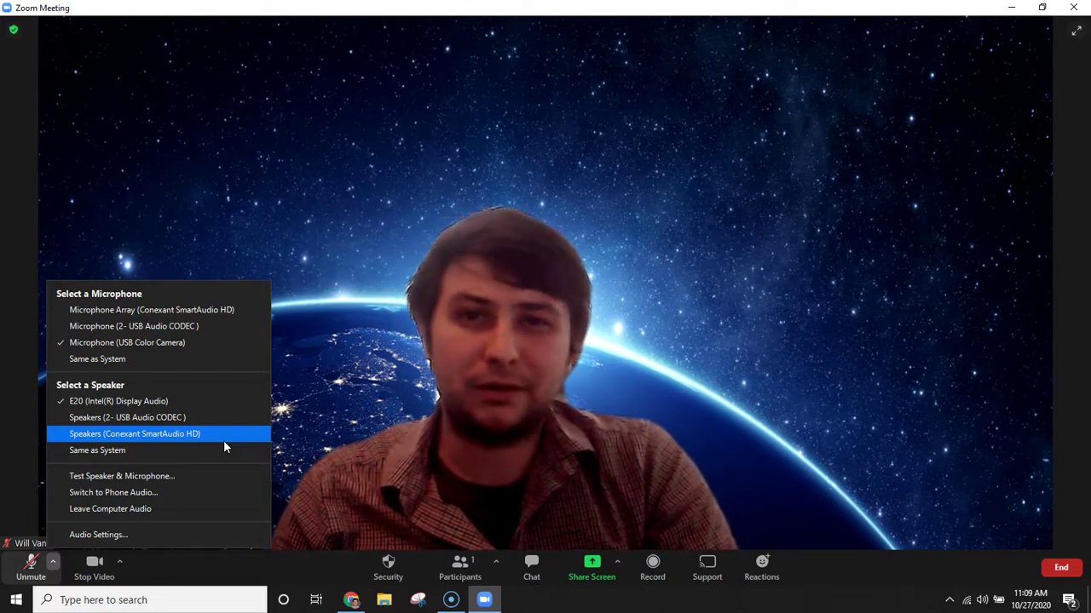
- Run the speaker test, confirm the ringtone, and set the test microphone to USB Color Camera
left_click(176, 478)
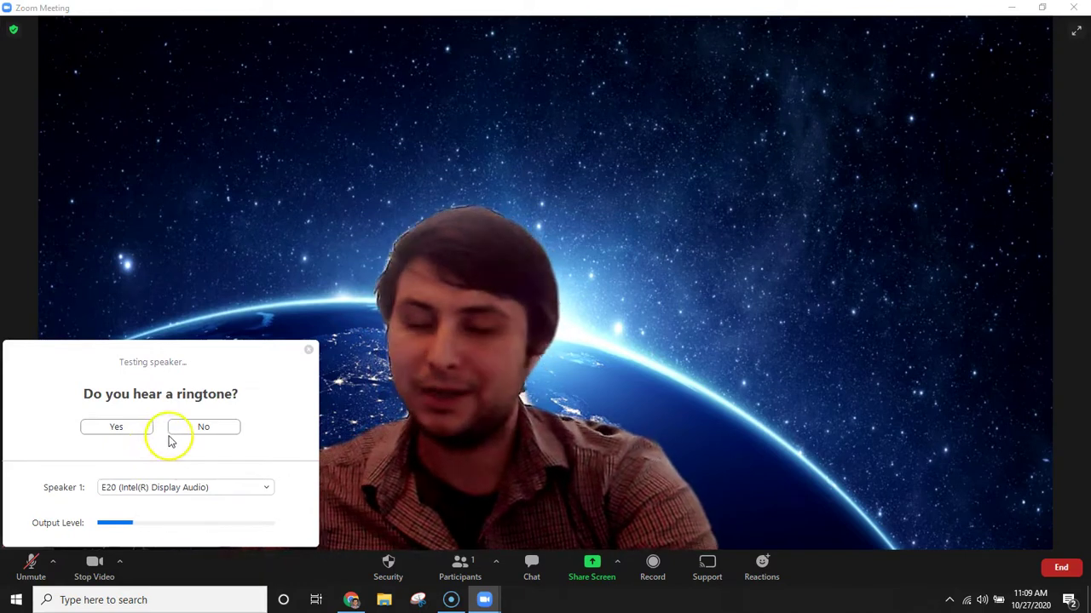
left_click(94, 433)
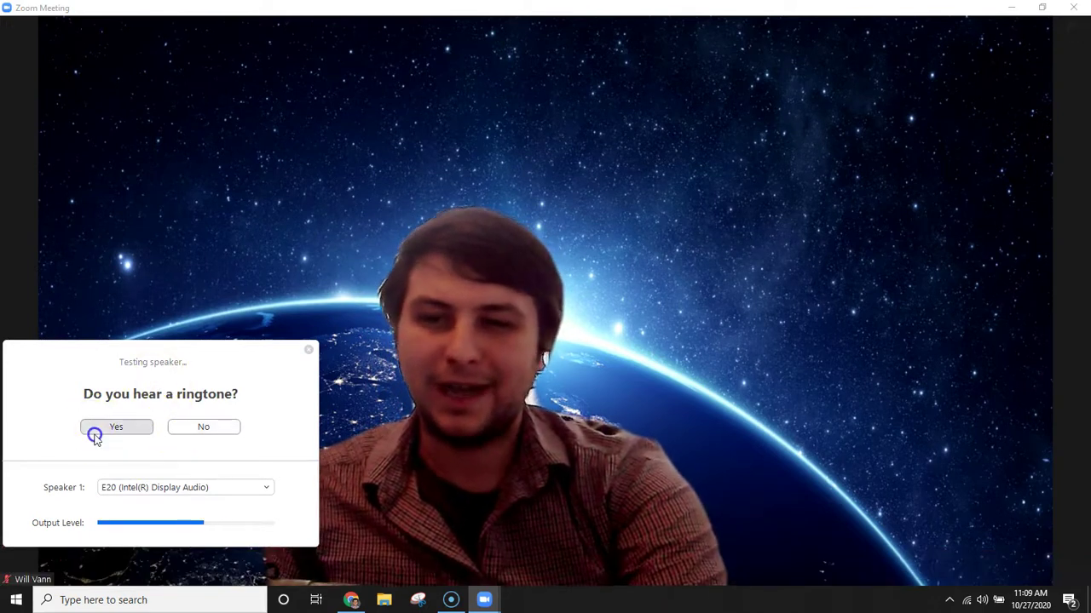
left_click(129, 434)
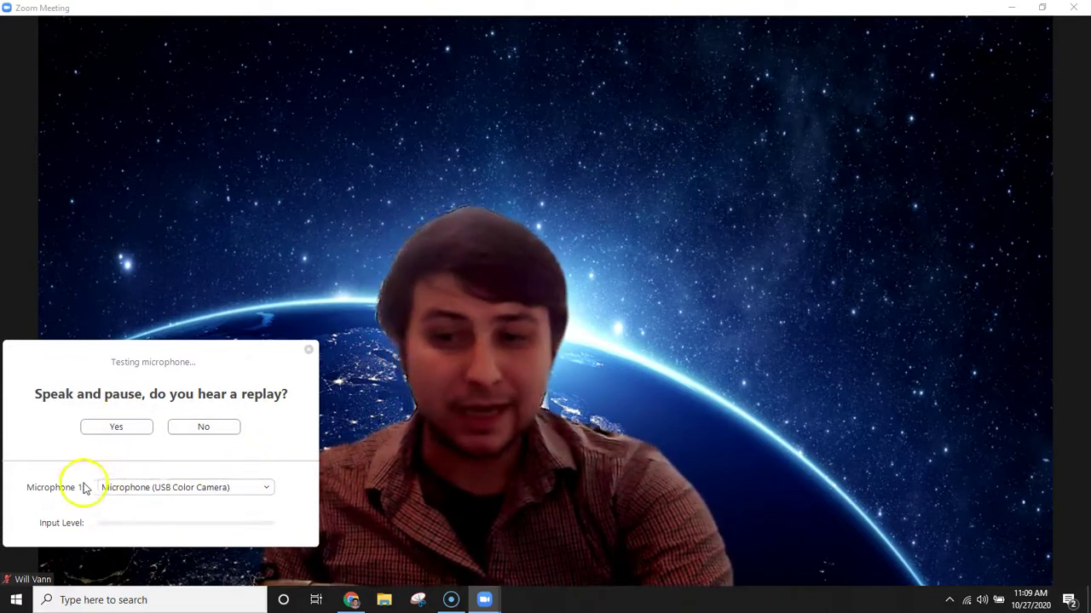
left_click(166, 491)
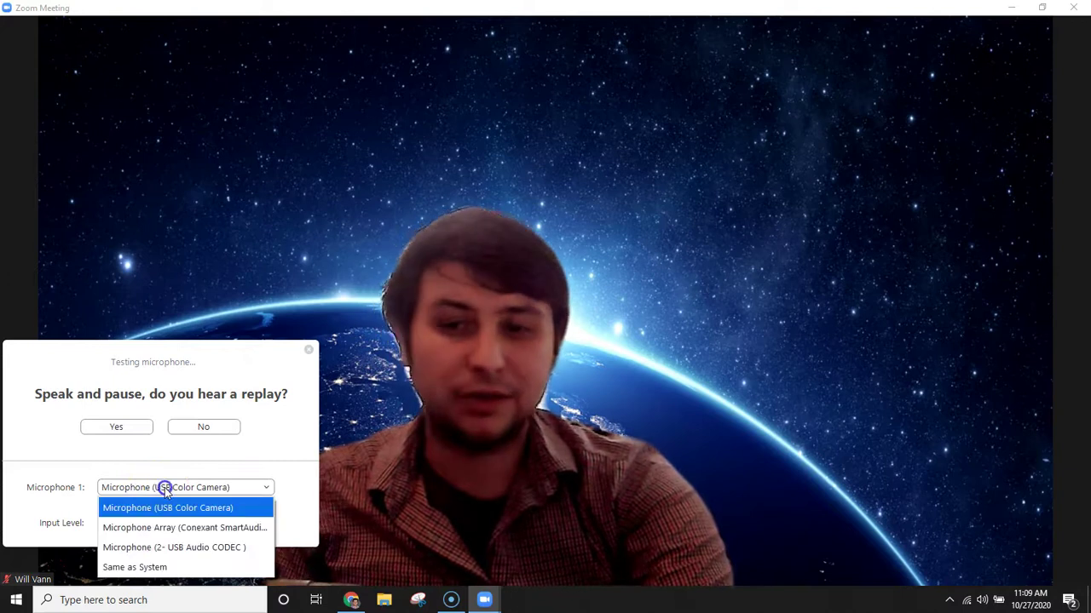
left_click(212, 548)
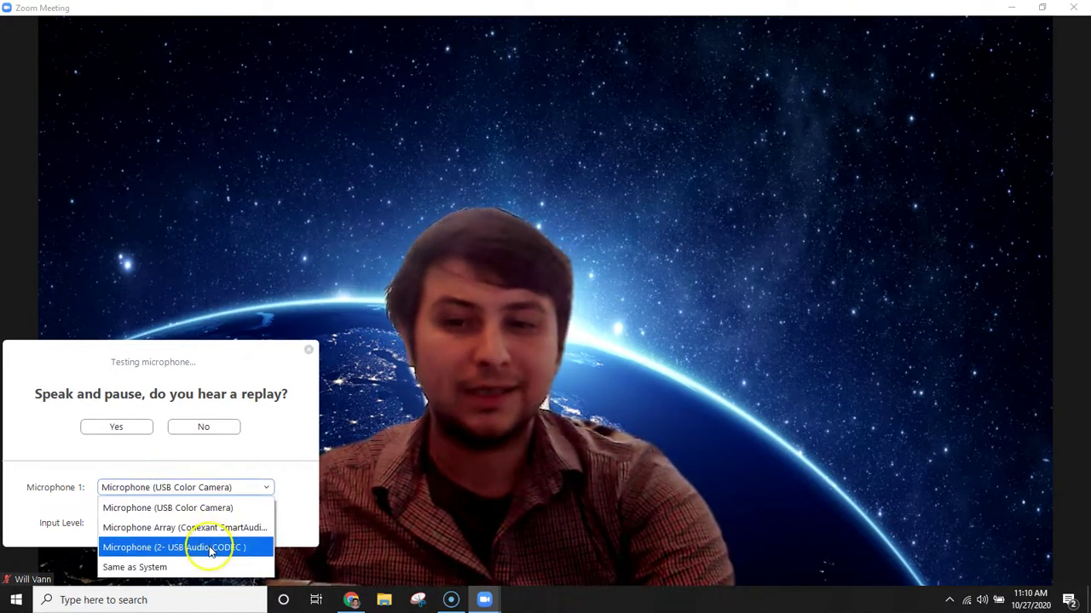
left_click(265, 488)
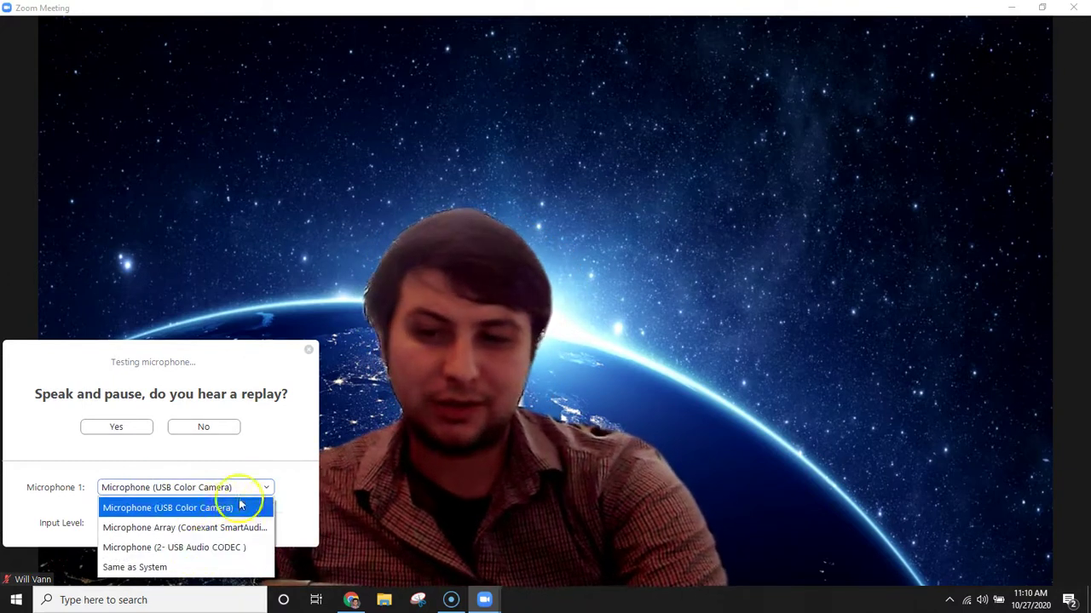
left_click(293, 458)
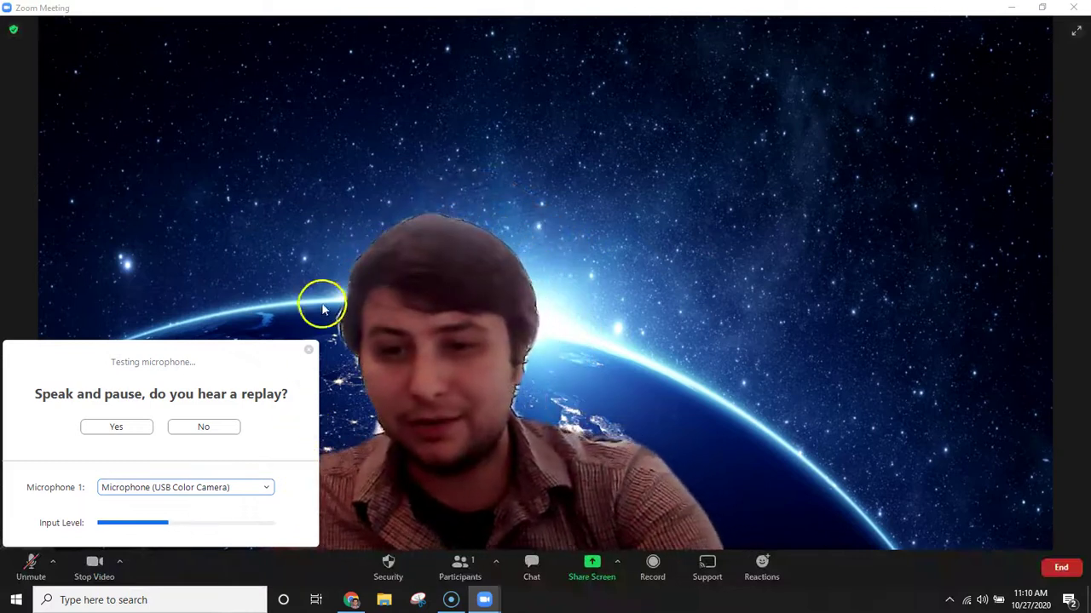
- Close the microphone test and open Audio Settings from the Unmute caret menu
left_click(309, 351)
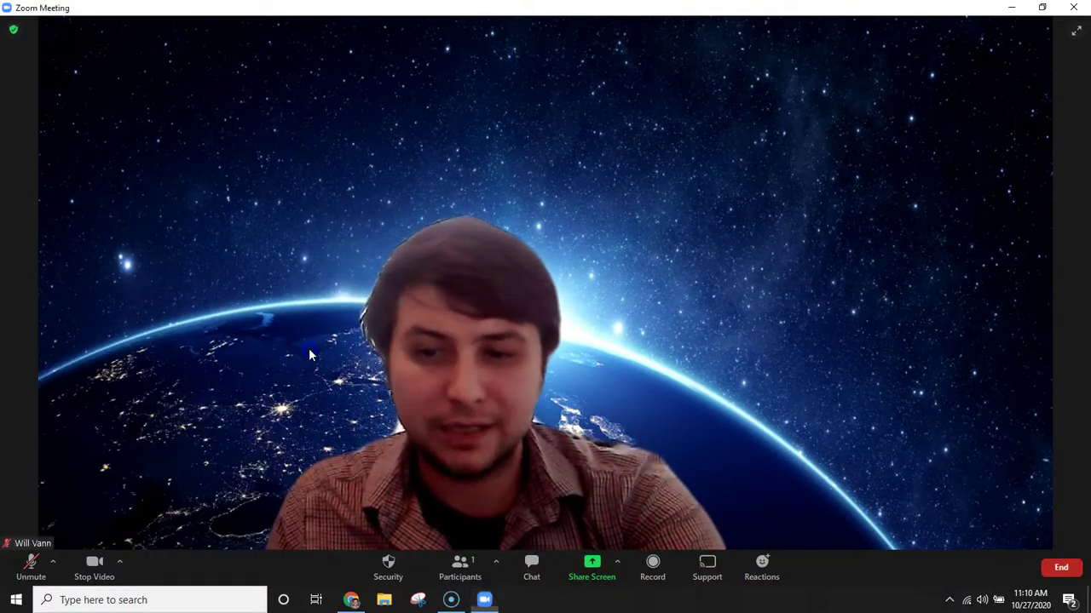
left_click(54, 563)
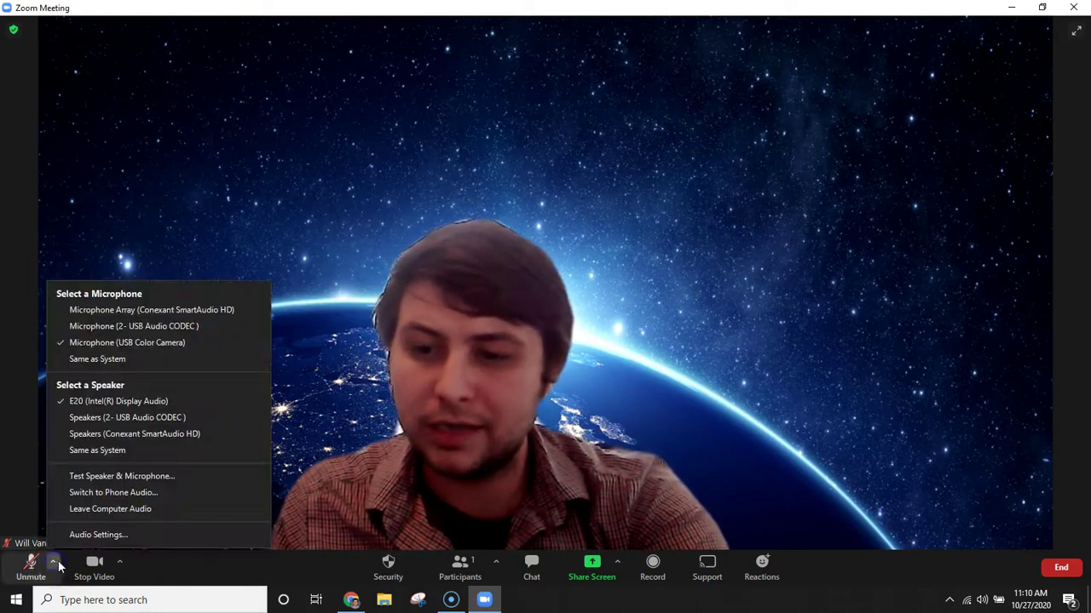
left_click(127, 535)
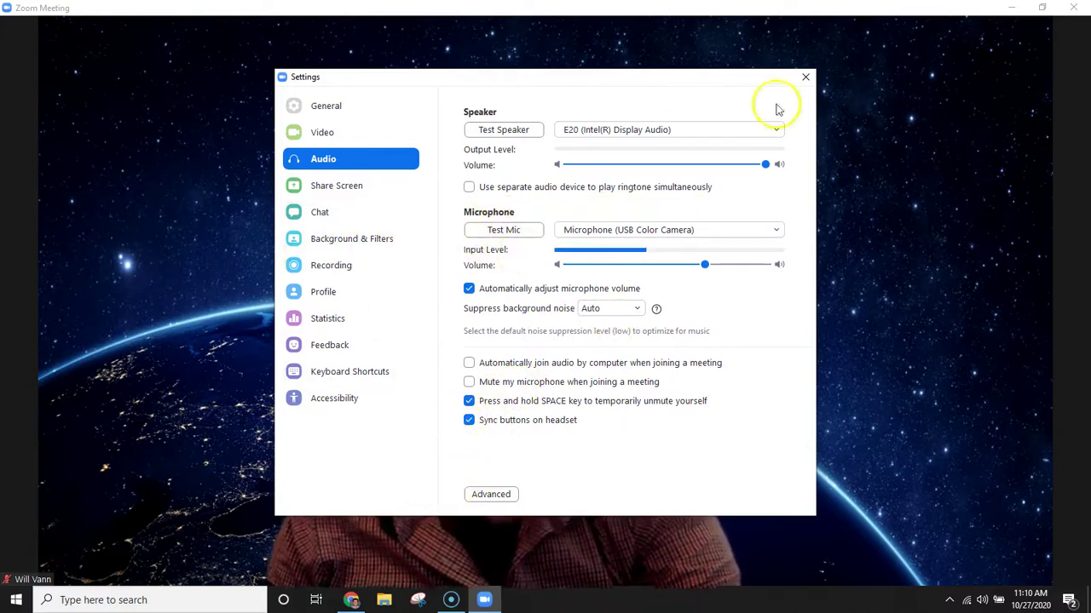
- Close the Audio Settings window to get back to the meeting
left_click(805, 81)
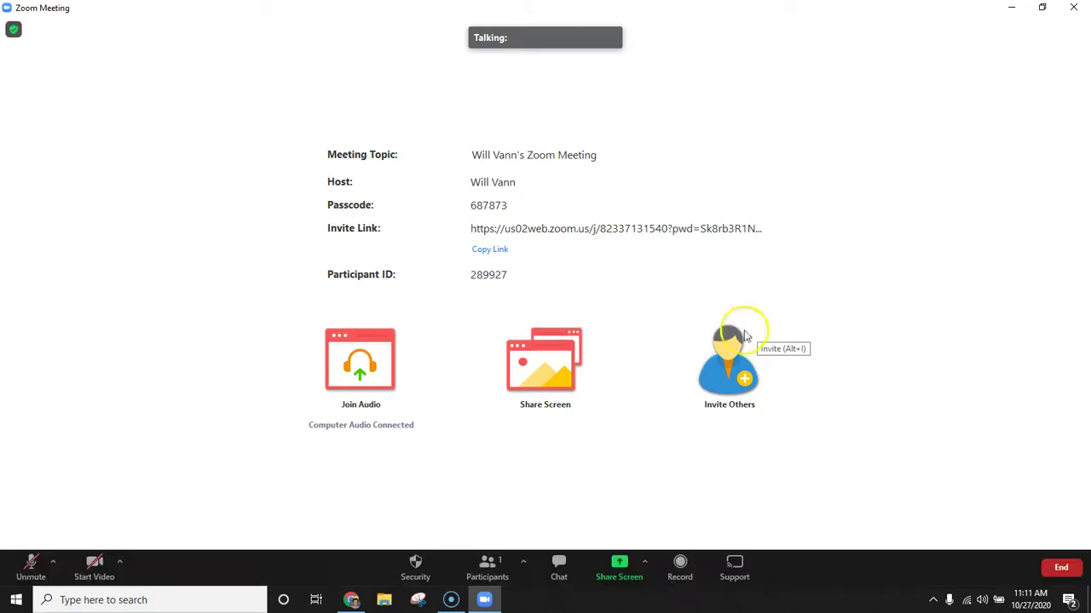
- Select USB Color Camera from the Start Video menu and turn the video on
left_click(121, 563)
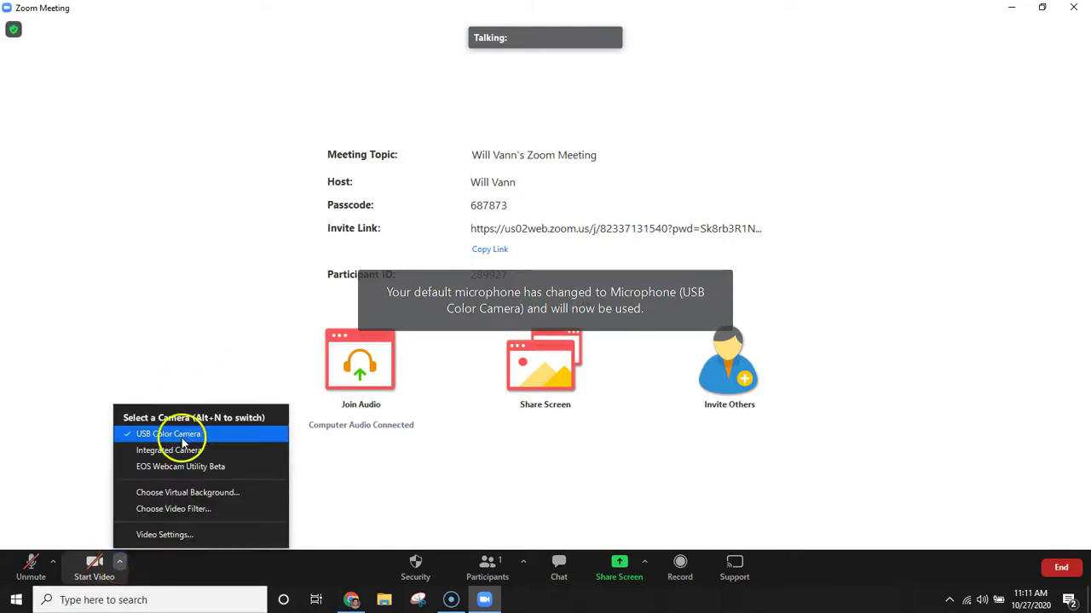
left_click(180, 436)
left_click(119, 564)
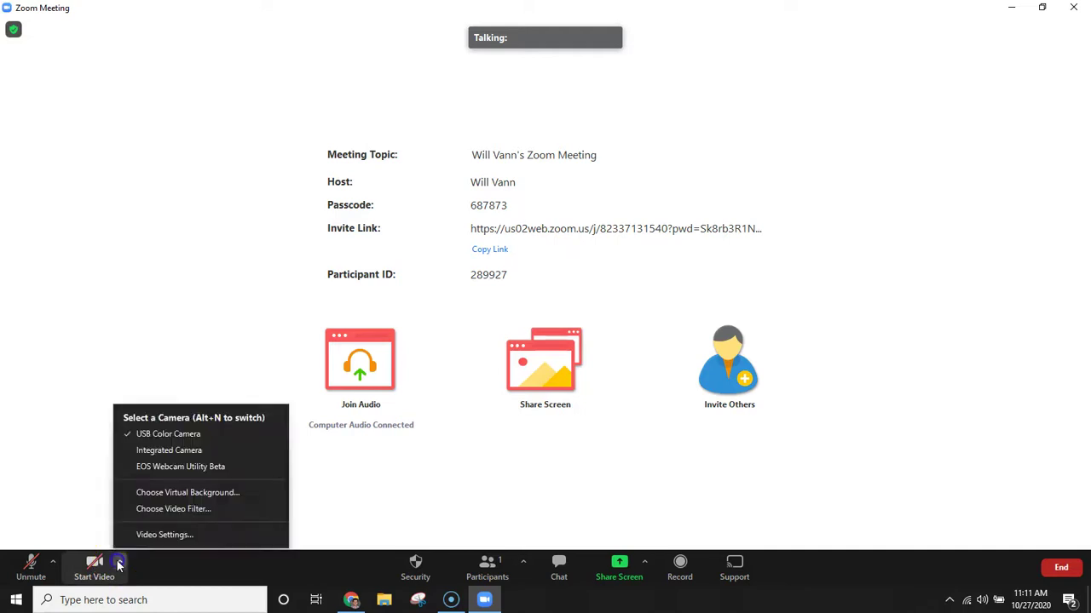
left_click(210, 452)
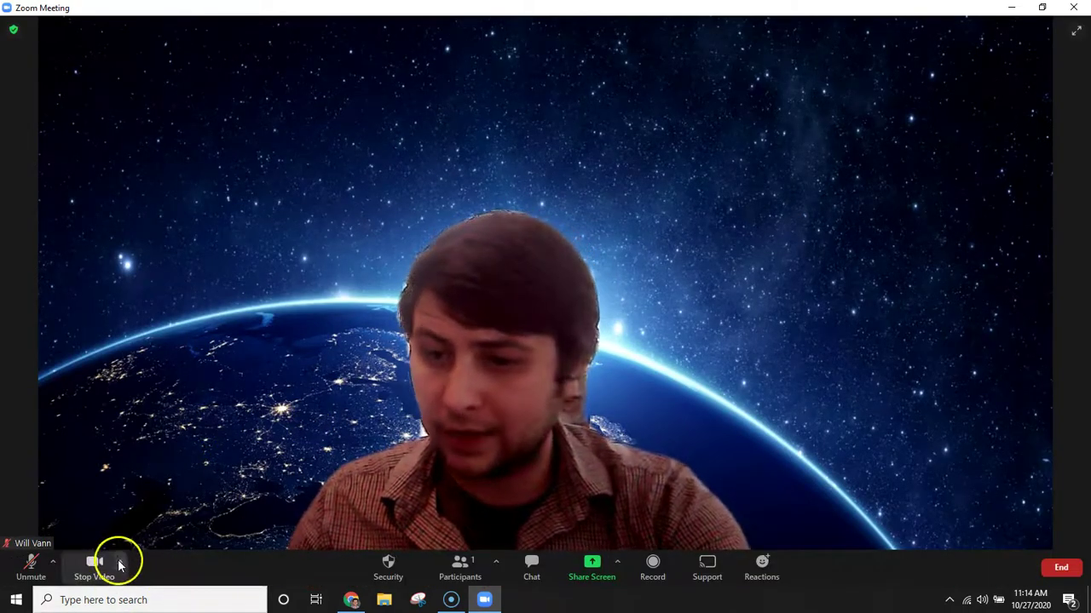
- Open Video Settings and confirm USB Color Camera in the Camera dropdown
left_click(119, 563)
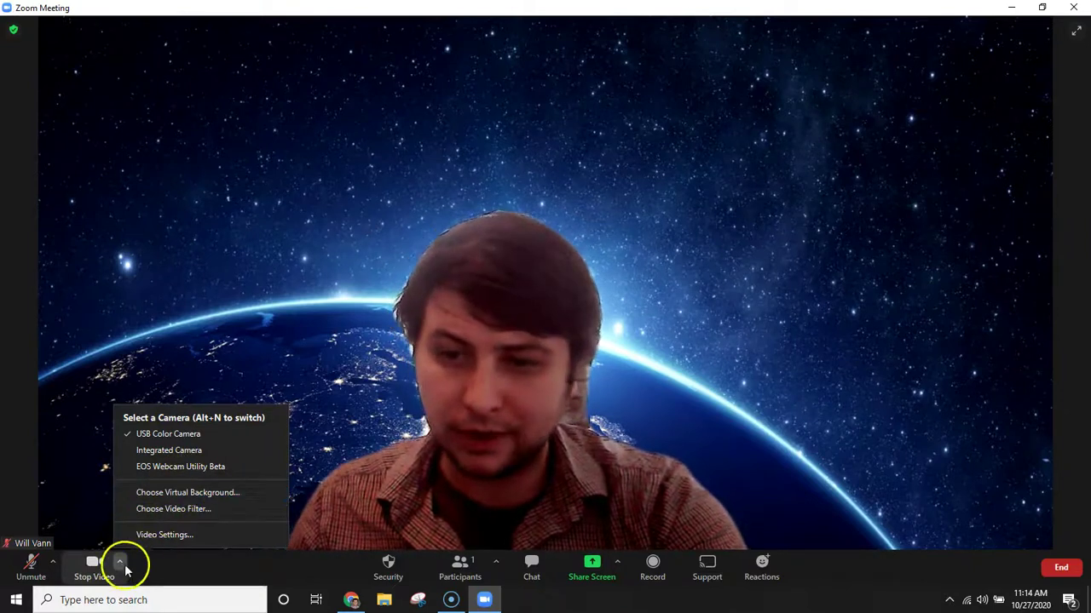
left_click(162, 535)
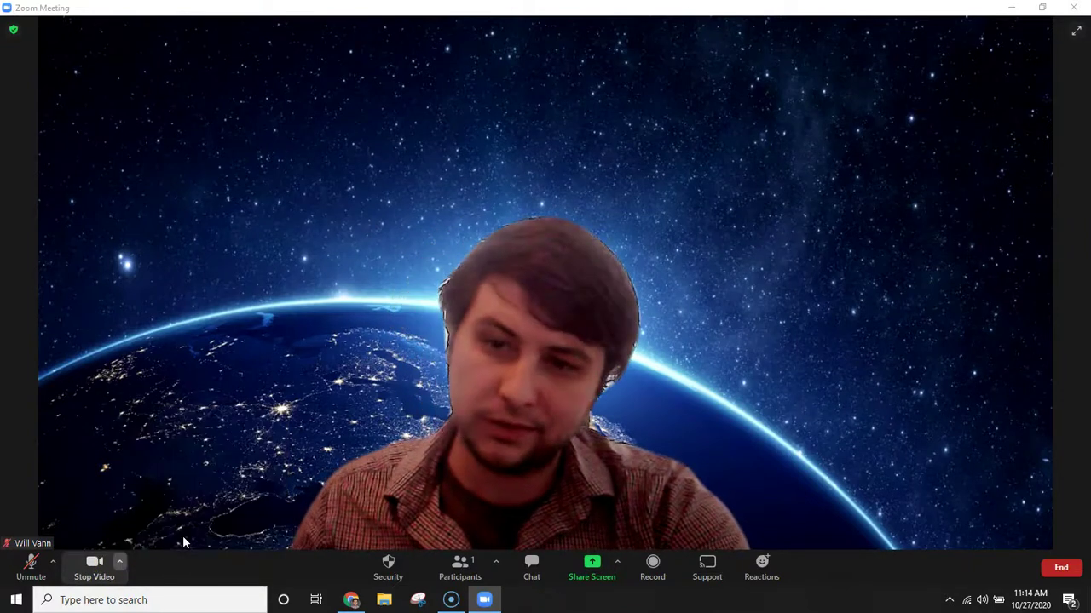
left_click(594, 317)
left_click(745, 365)
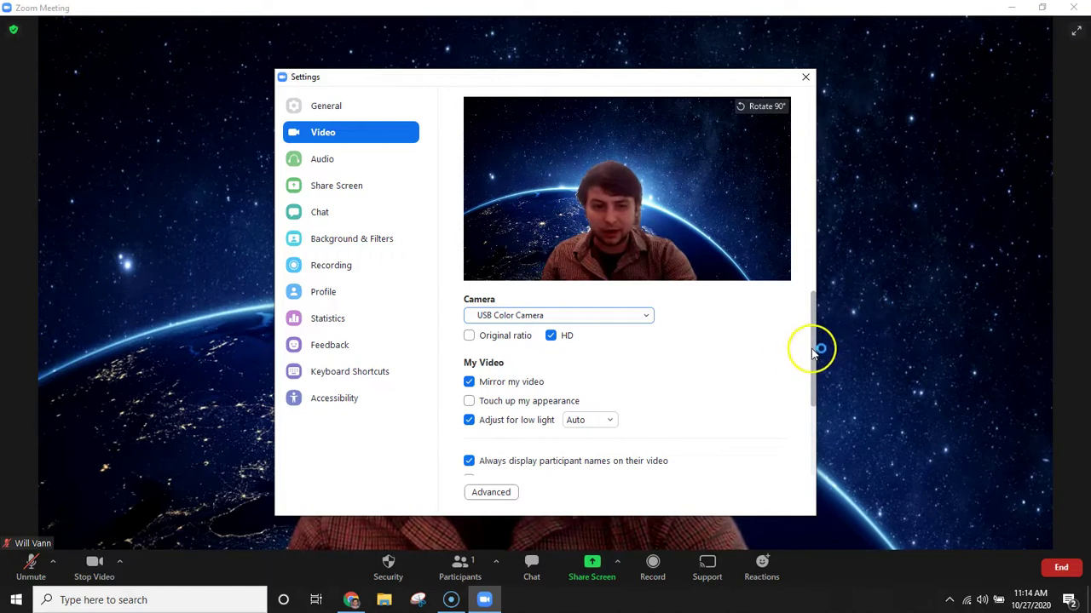
left_click_drag(814, 351, 806, 419)
left_click(470, 451)
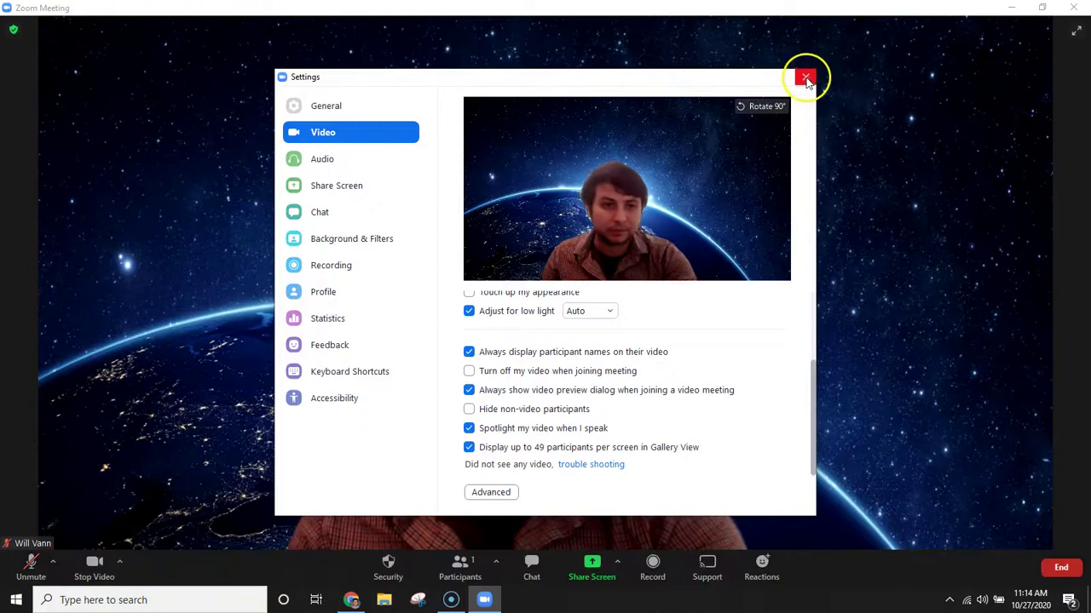
- Close the Video Settings window to show the live camera feed again
left_click(806, 75)
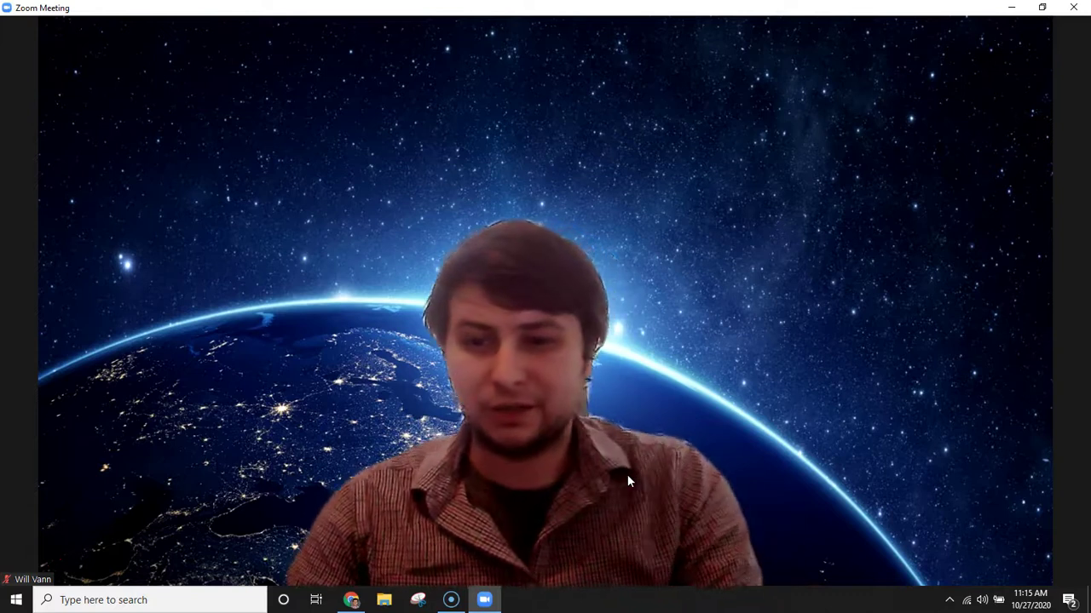
mouse_move(554, 480)
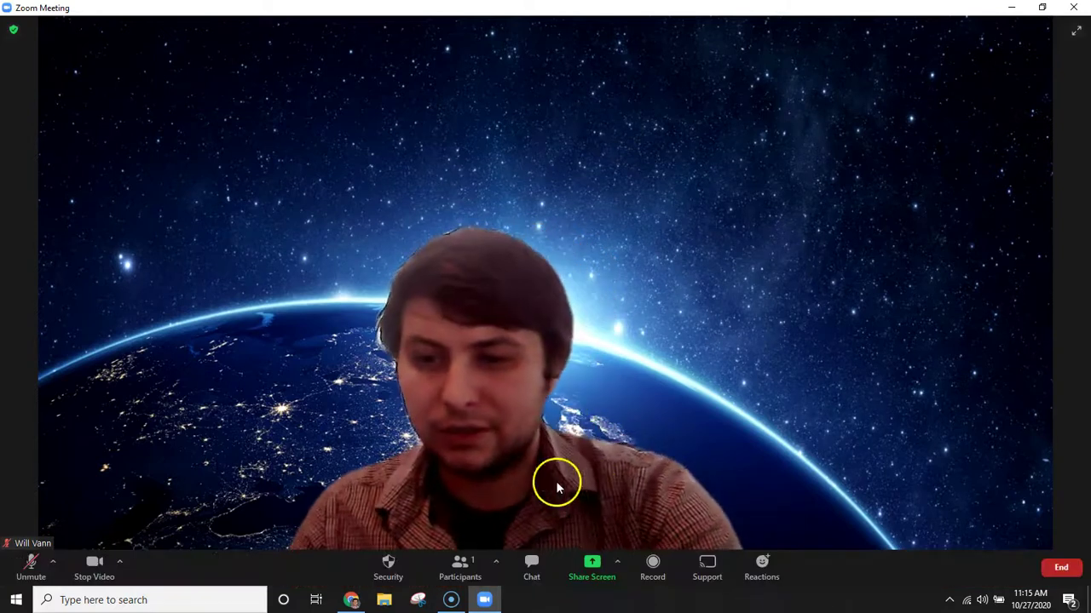
left_click(53, 563)
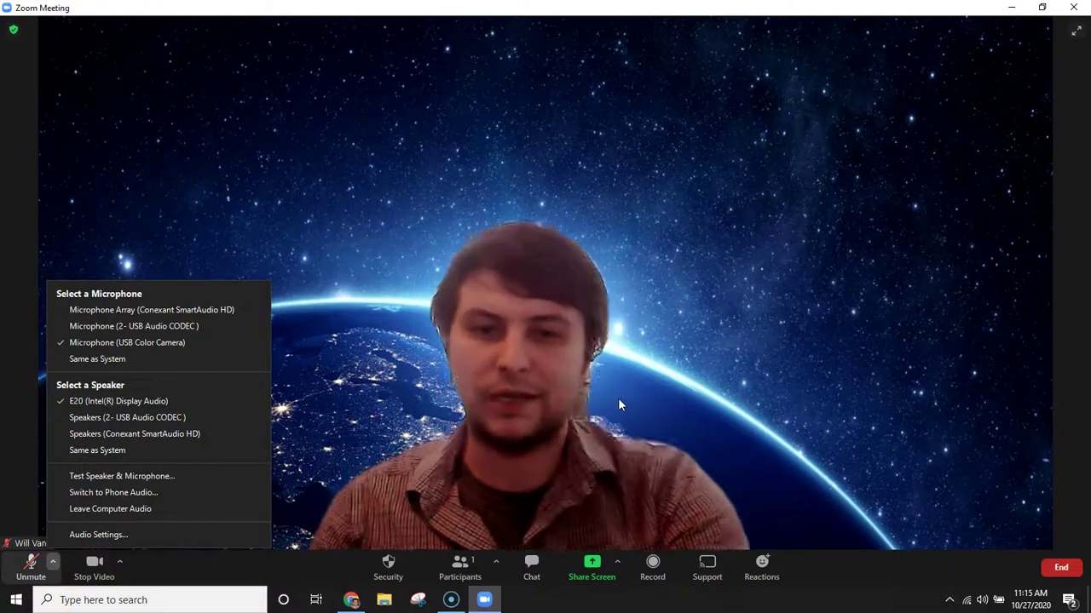
left_click(619, 404)
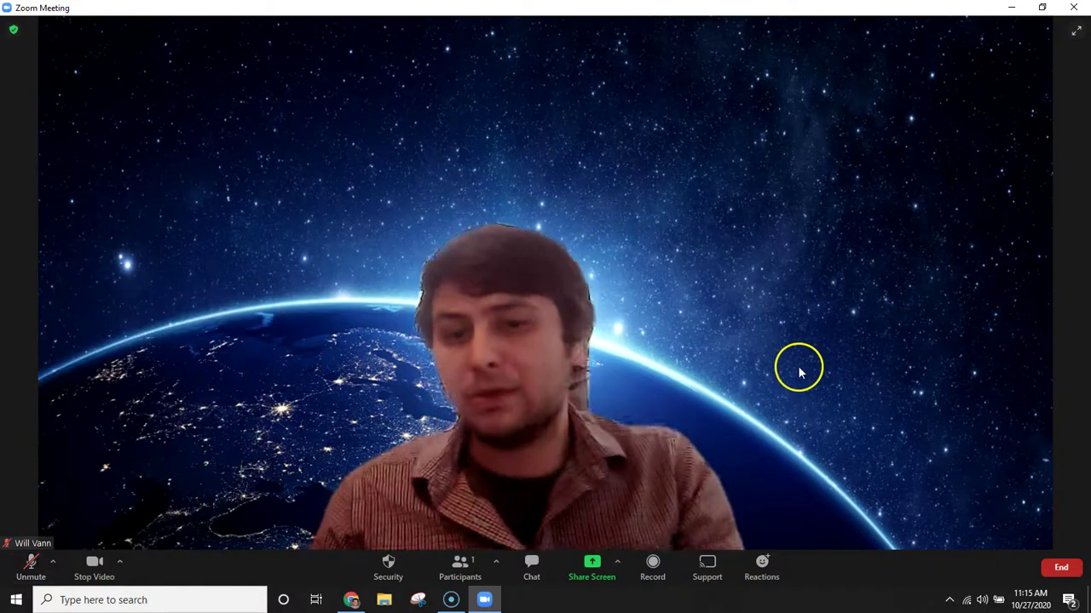